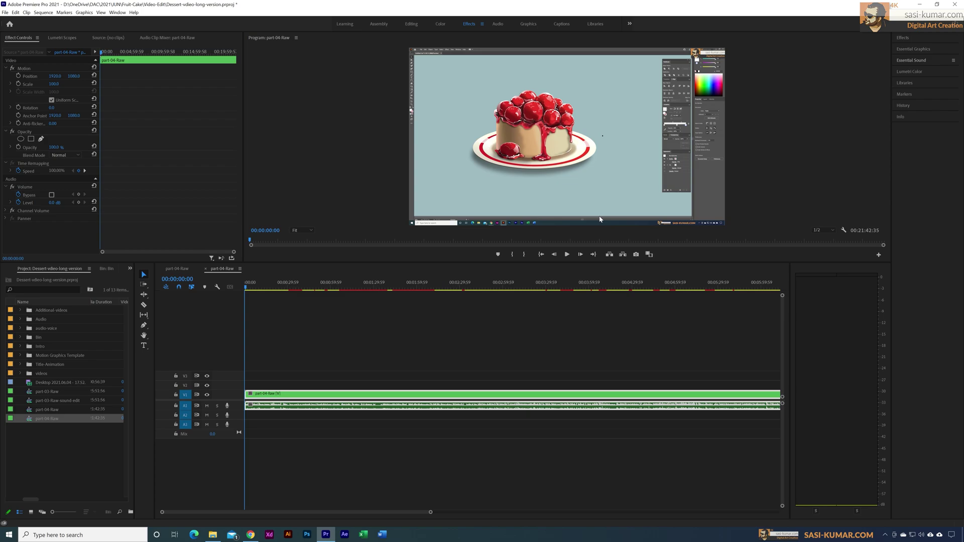
pyautogui.scroll(-3, 337, 395)
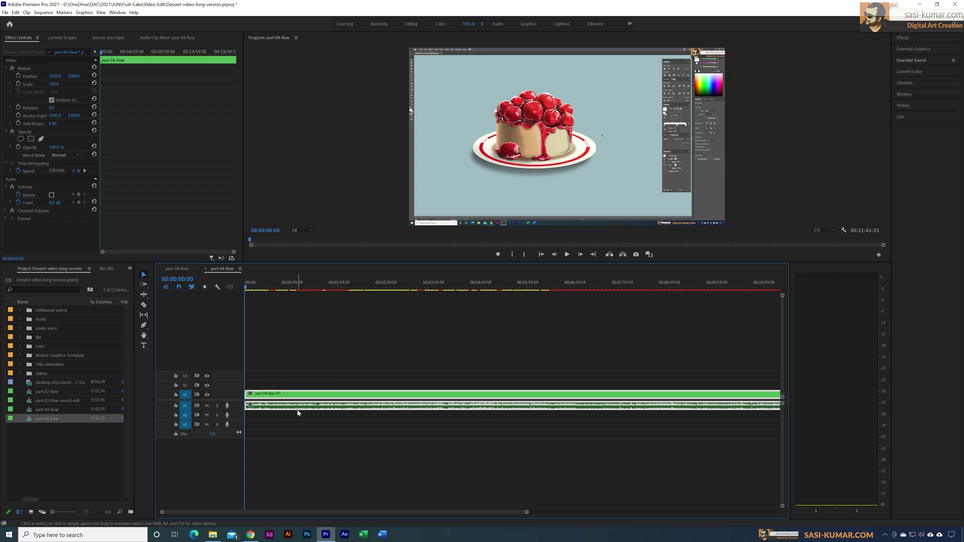
# Select the voiceover clip in the part 04 Raw sequence and play its opening seconds
pyautogui.click(188, 271)
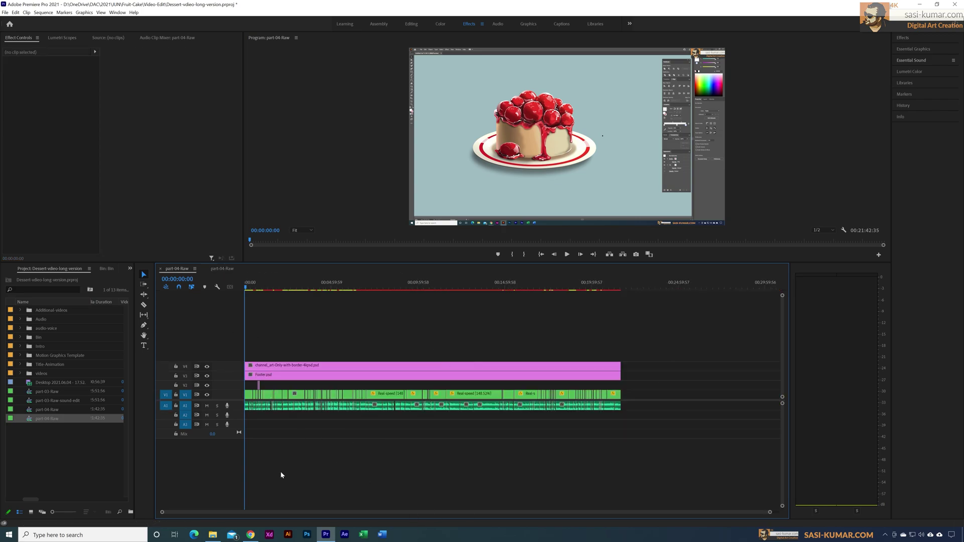
pyautogui.click(219, 270)
pyautogui.click(408, 395)
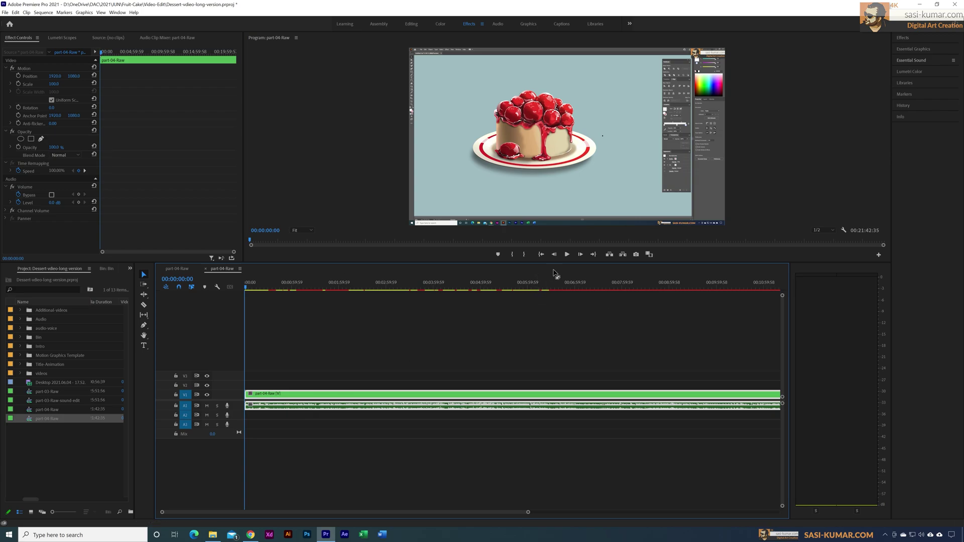
pyautogui.click(567, 255)
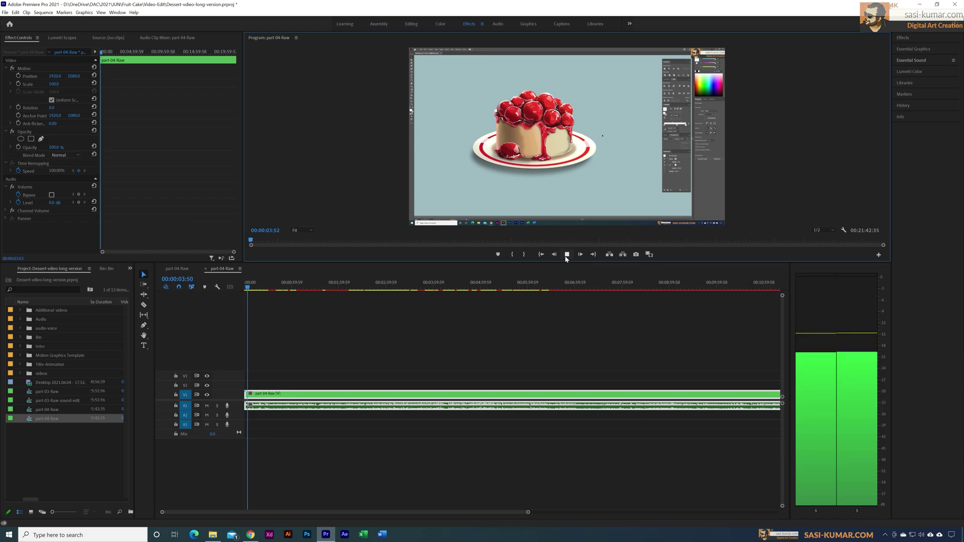
pyautogui.click(567, 254)
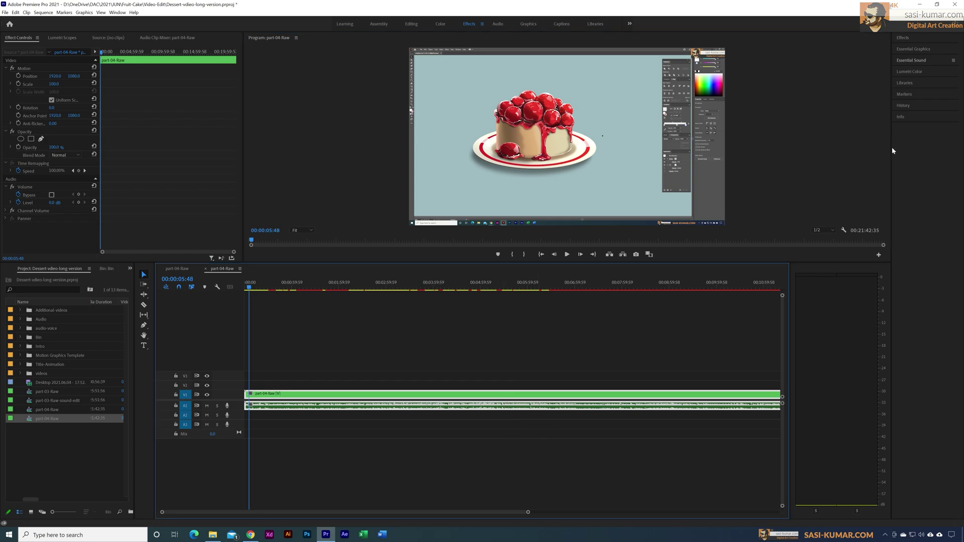
# Widen the side panel and tag the voiceover clip as Dialogue in Essential Sound
pyautogui.moveTo(890, 147); pyautogui.dragTo(806, 151)
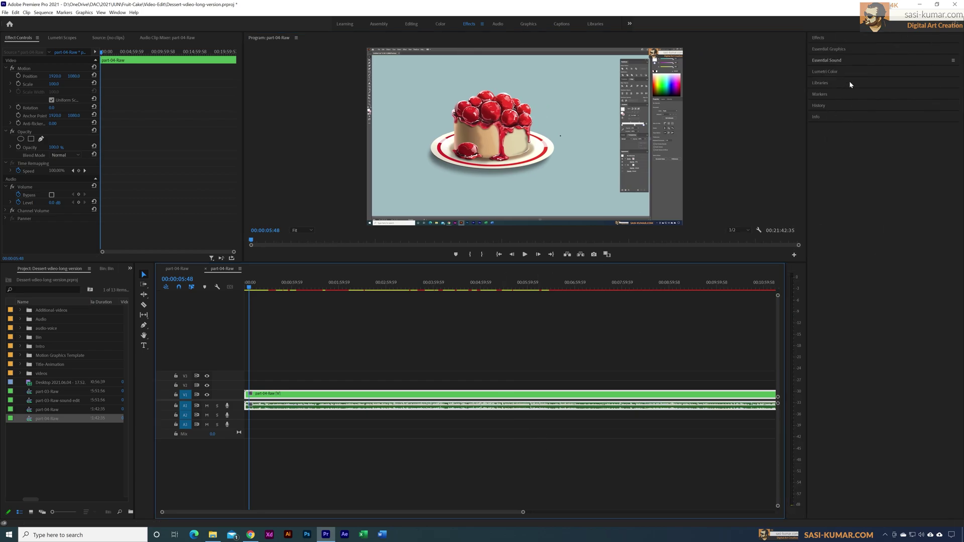
pyautogui.click(854, 60)
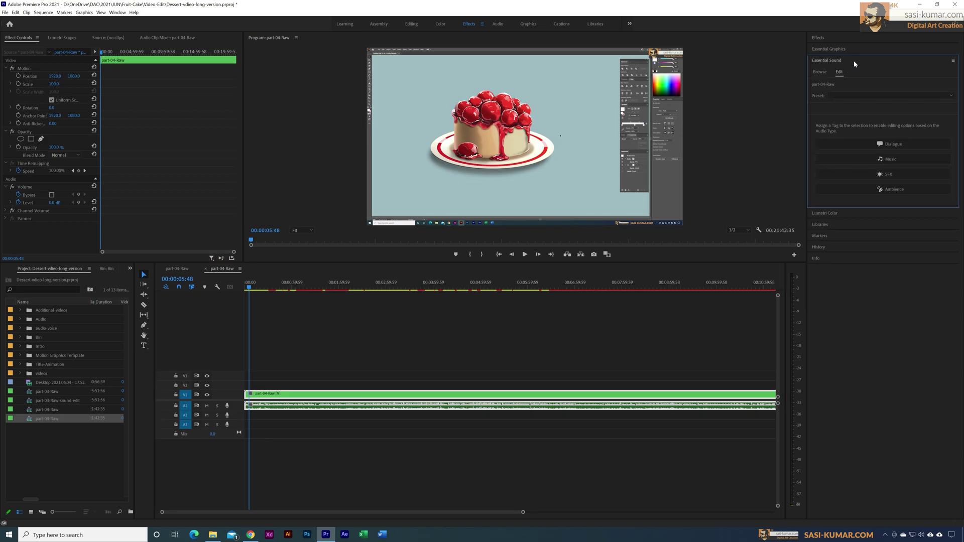
pyautogui.click(886, 145)
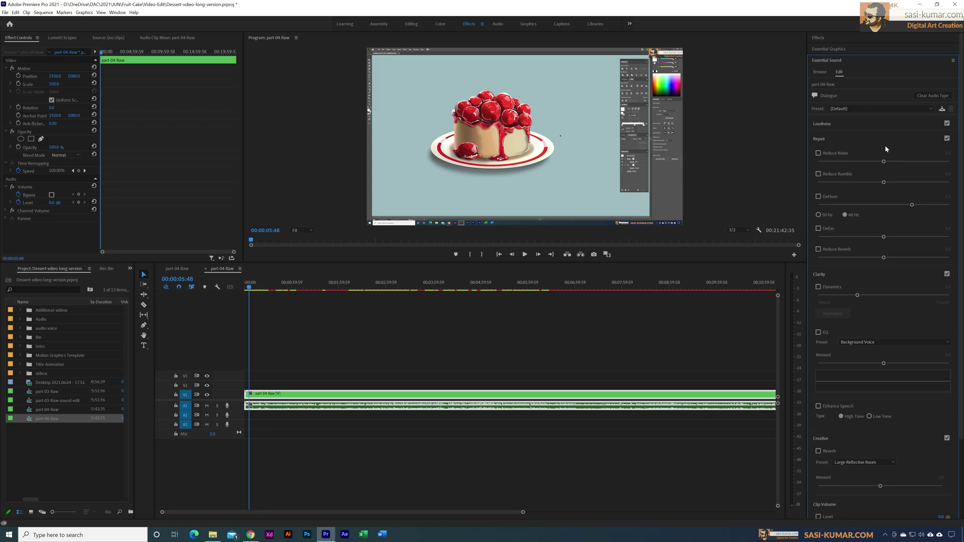
# Collapse the Repair and Clarity sections and return focus to the timeline
pyautogui.click(846, 140)
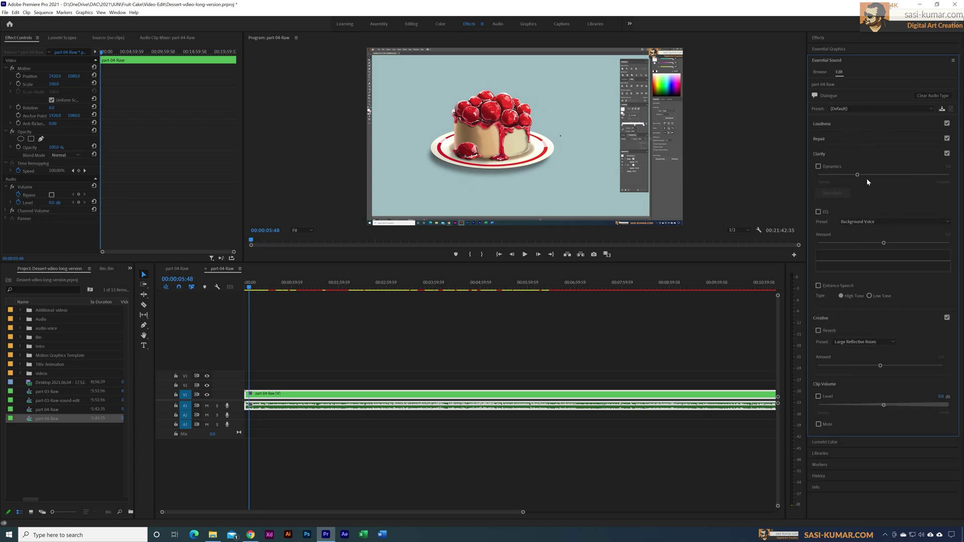
pyautogui.click(872, 154)
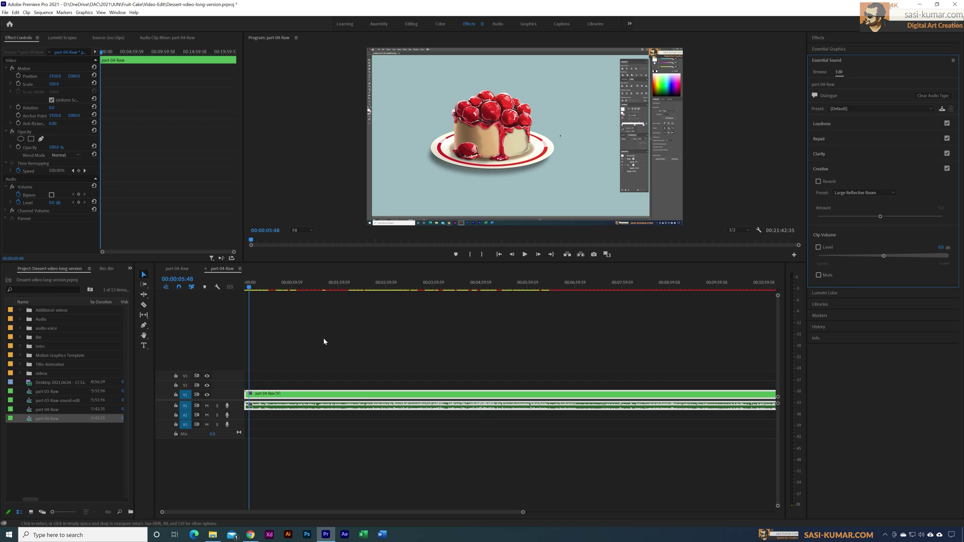
pyautogui.click(556, 272)
# Replay the Dialogue-tagged clip from the start with wider audio meters, then open the preset list
pyautogui.press('Home')
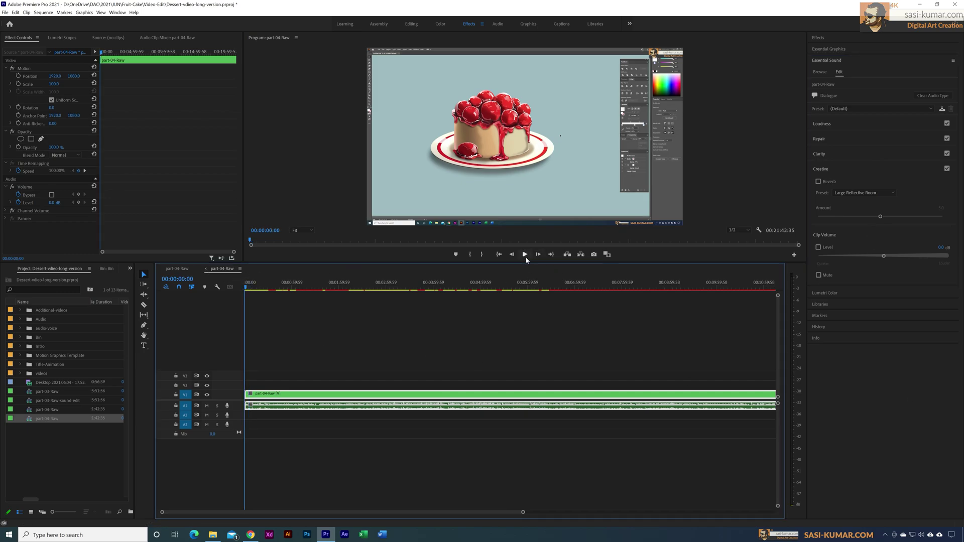
pyautogui.click(526, 255)
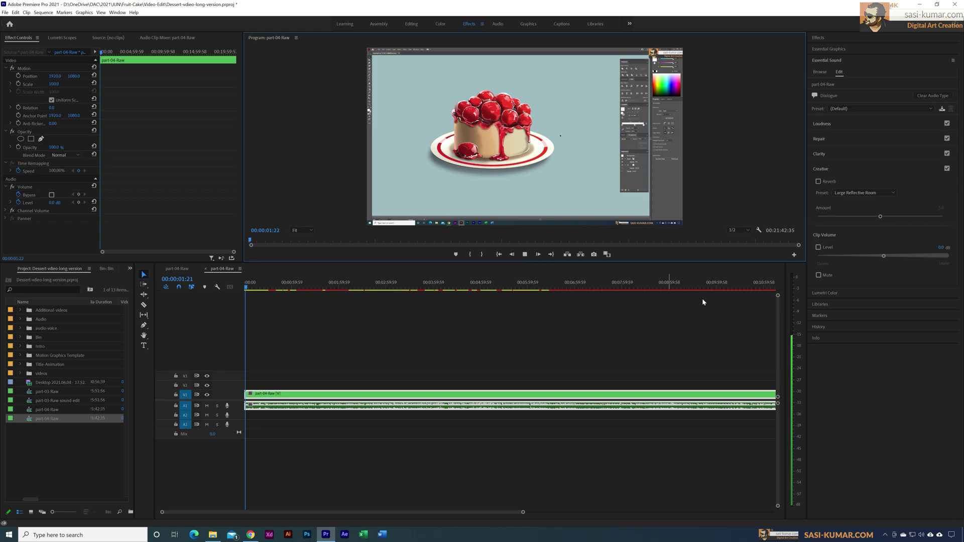
pyautogui.moveTo(785, 324); pyautogui.dragTo(759, 324)
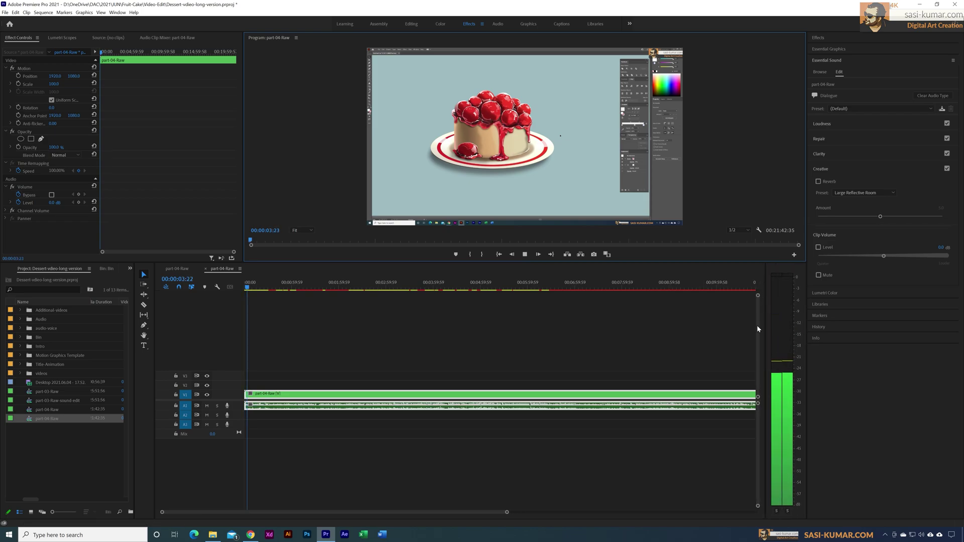
pyautogui.press('space')
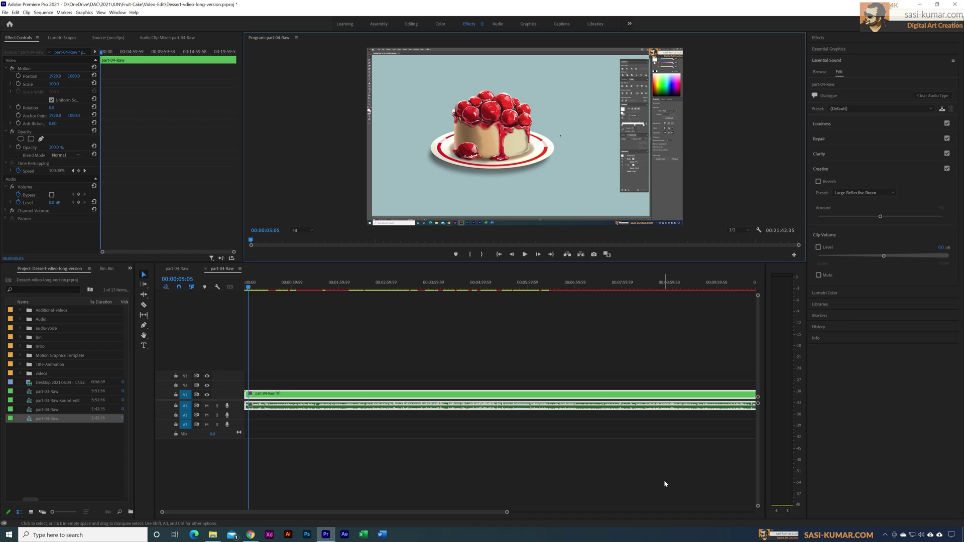
pyautogui.click(864, 109)
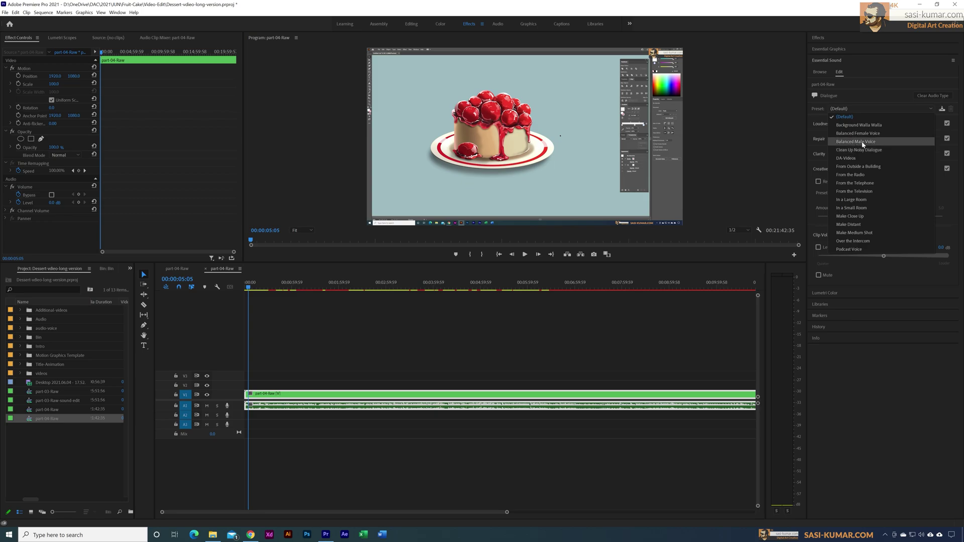
# Apply the Balanced Male Voice preset and audition the voiceover with it
pyautogui.click(864, 141)
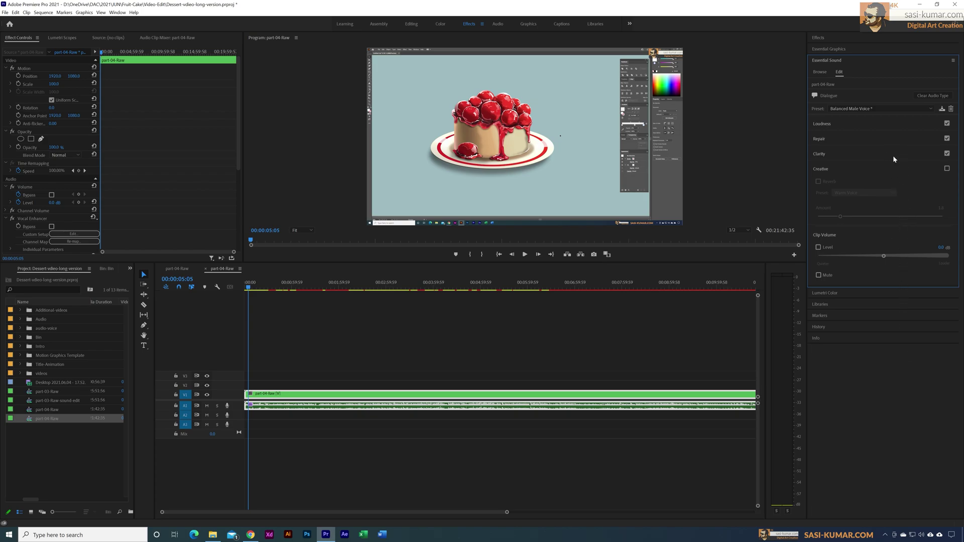
pyautogui.click(526, 255)
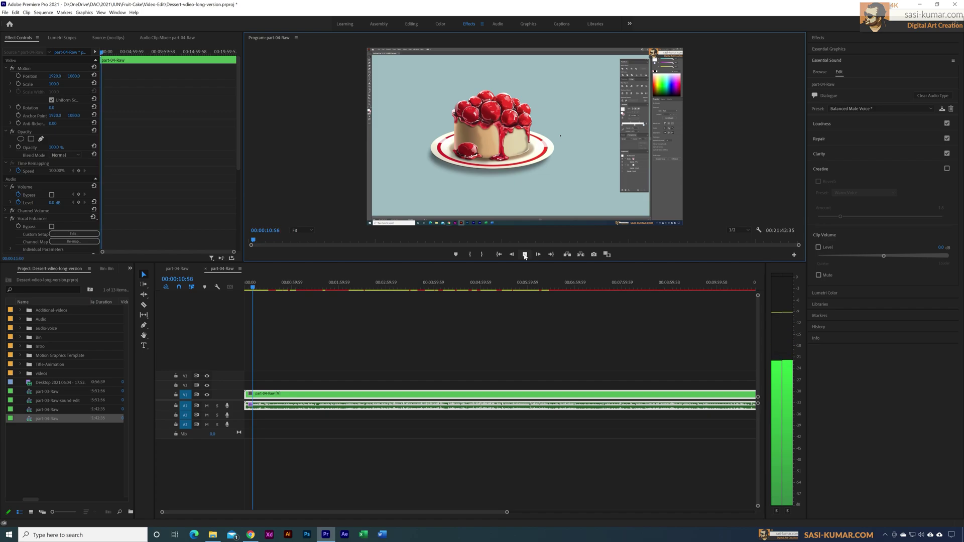
pyautogui.click(525, 255)
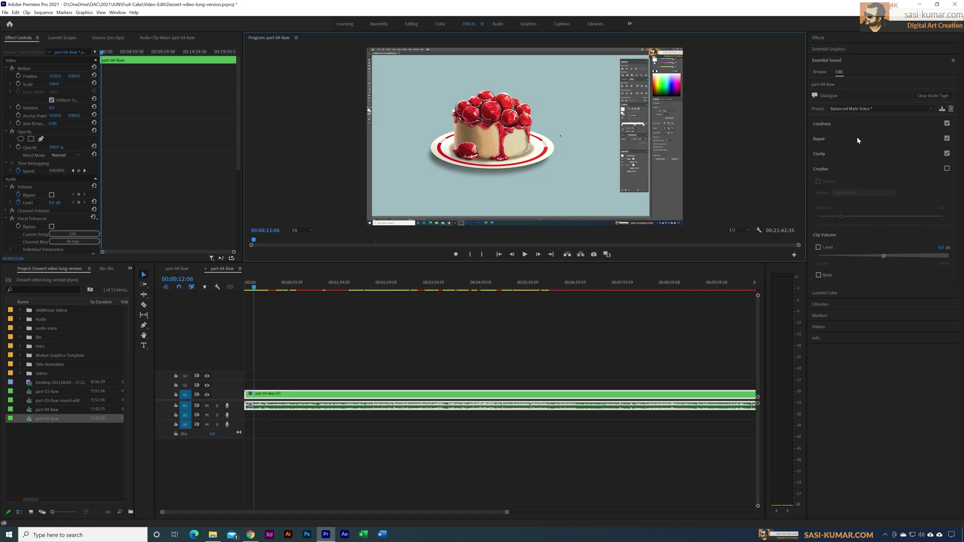
# Enable Reduce Noise under Repair at the default 3.0 and listen to the result
pyautogui.click(841, 138)
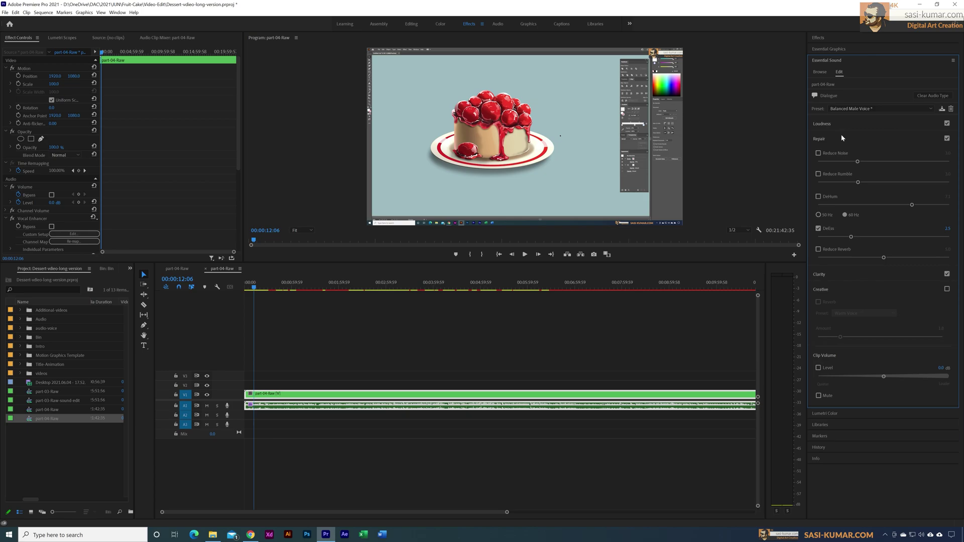
pyautogui.click(819, 154)
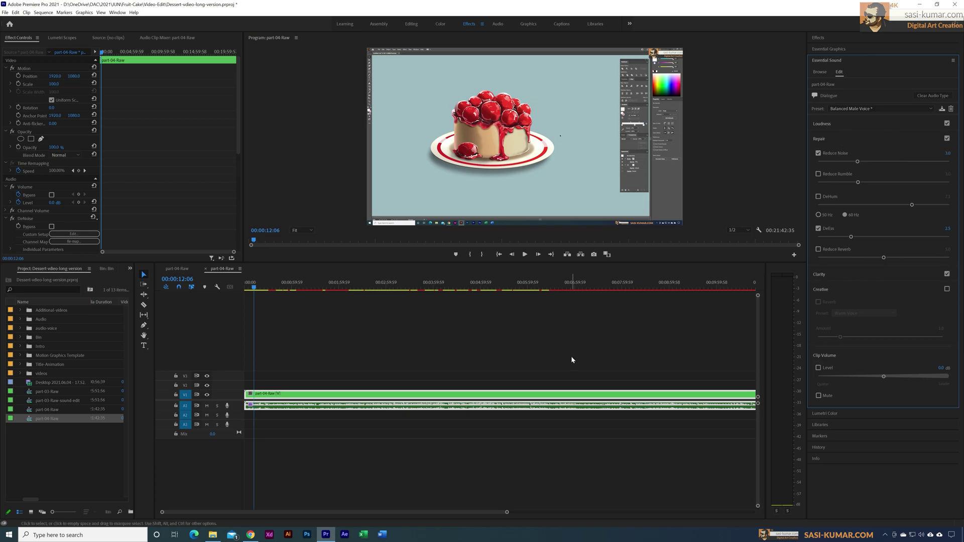
pyautogui.click(526, 255)
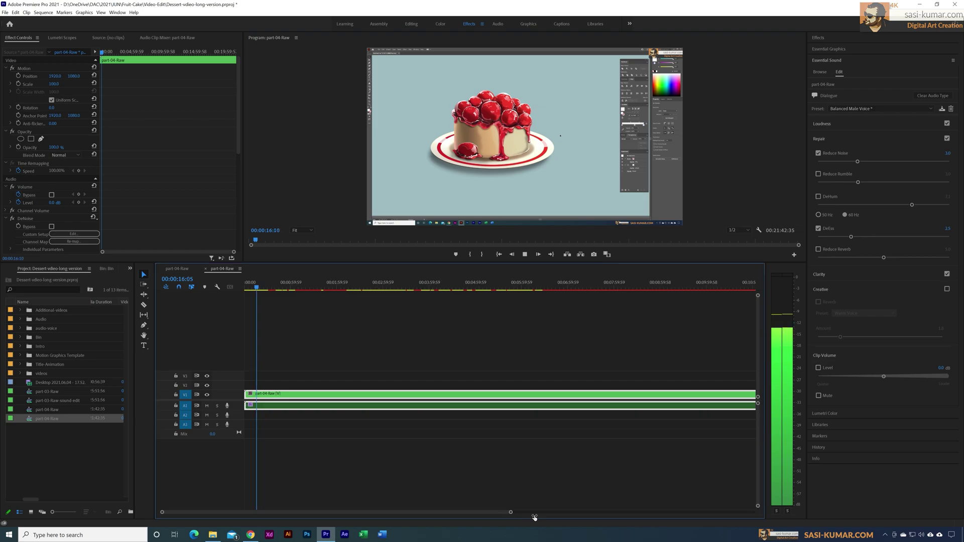
pyautogui.moveTo(507, 513); pyautogui.dragTo(538, 514)
pyautogui.click(526, 254)
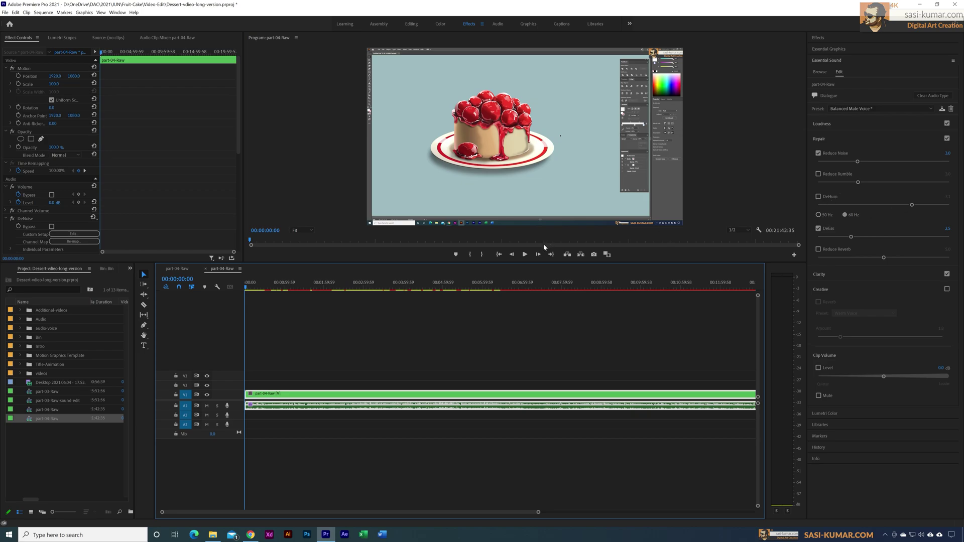
# Drag the Reduce Noise slider higher and preview the stronger reduction
pyautogui.moveTo(858, 162); pyautogui.dragTo(880, 163)
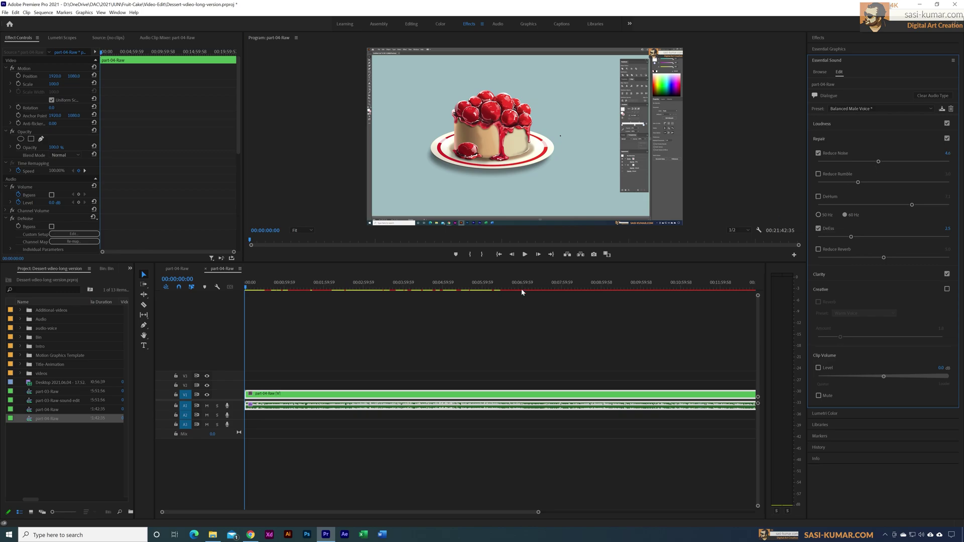
pyautogui.click(524, 255)
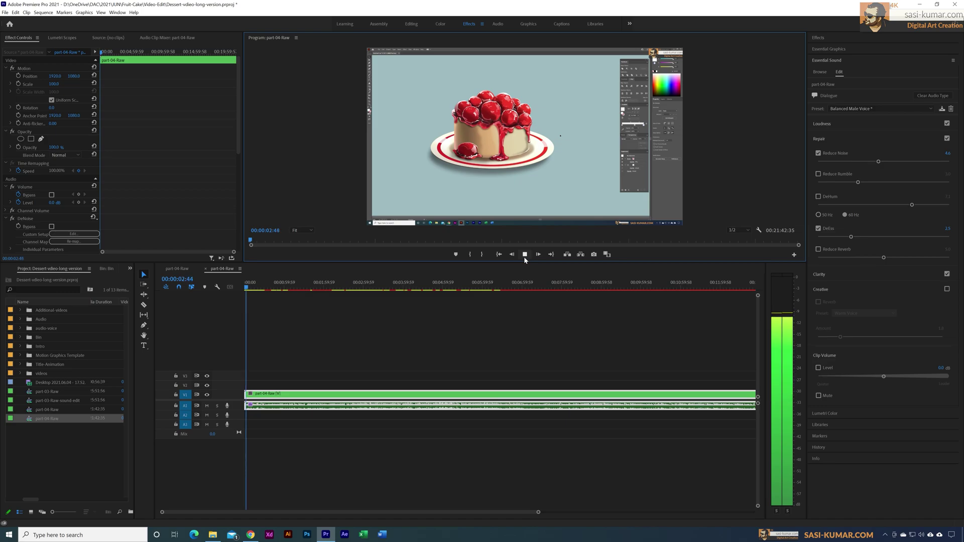
pyautogui.click(524, 254)
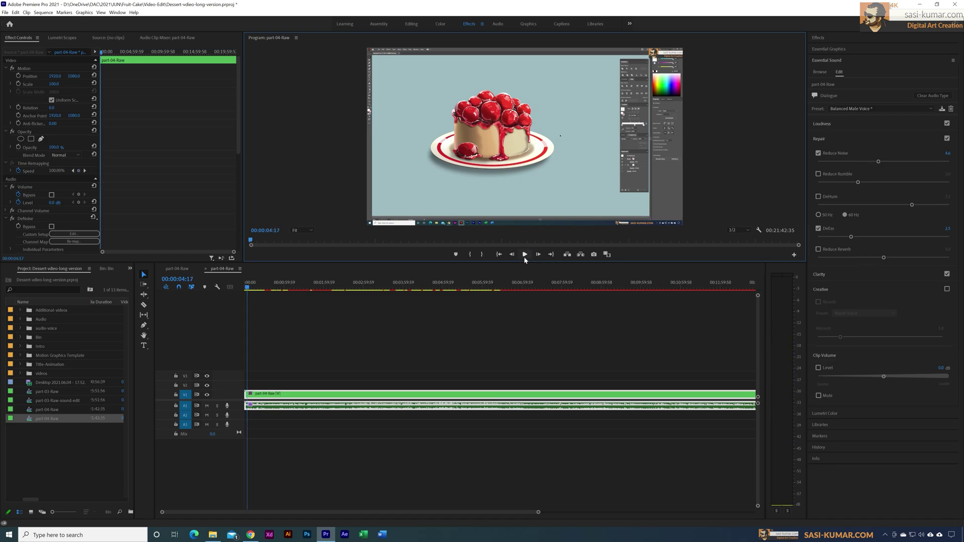
# Set the Reduce Noise amount to exactly 5.0 and play back the result
pyautogui.click(947, 154)
pyautogui.write('5')
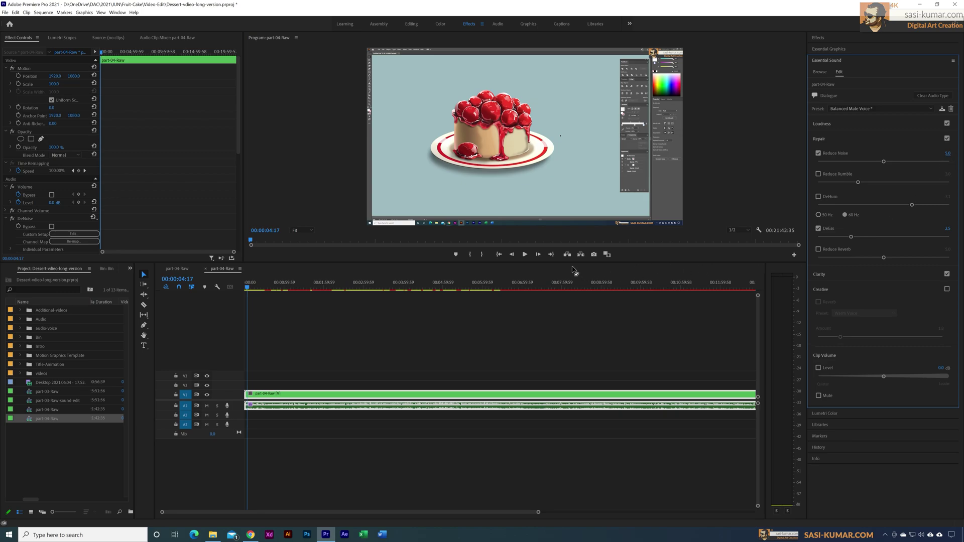
pyautogui.click(525, 255)
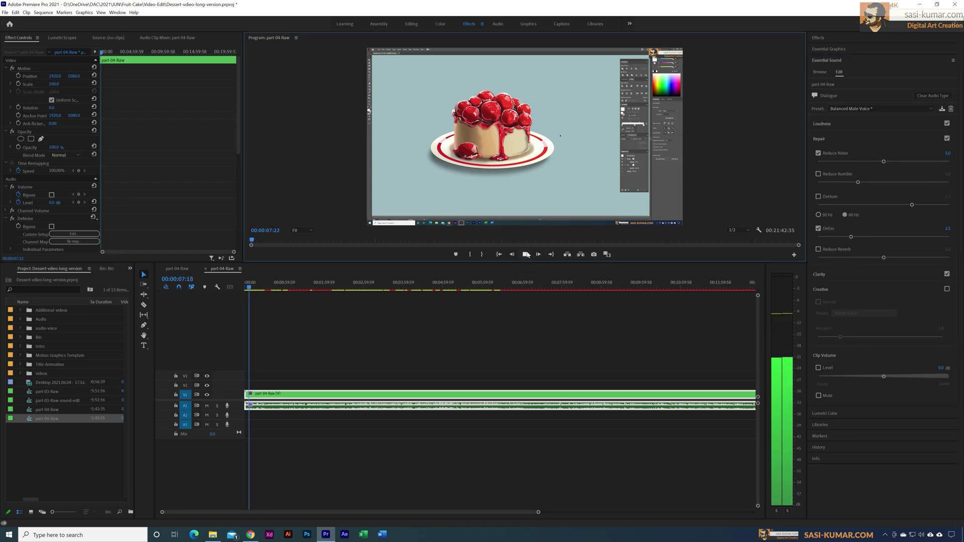
pyautogui.click(527, 255)
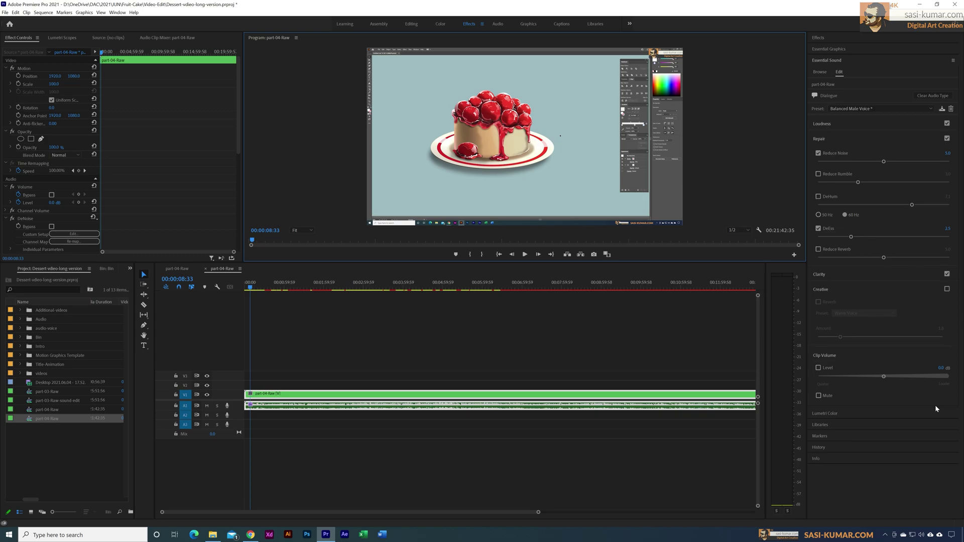
# Enable Clip Volume Level, enter a higher dB value, and play back the louder voiceover
pyautogui.click(944, 369)
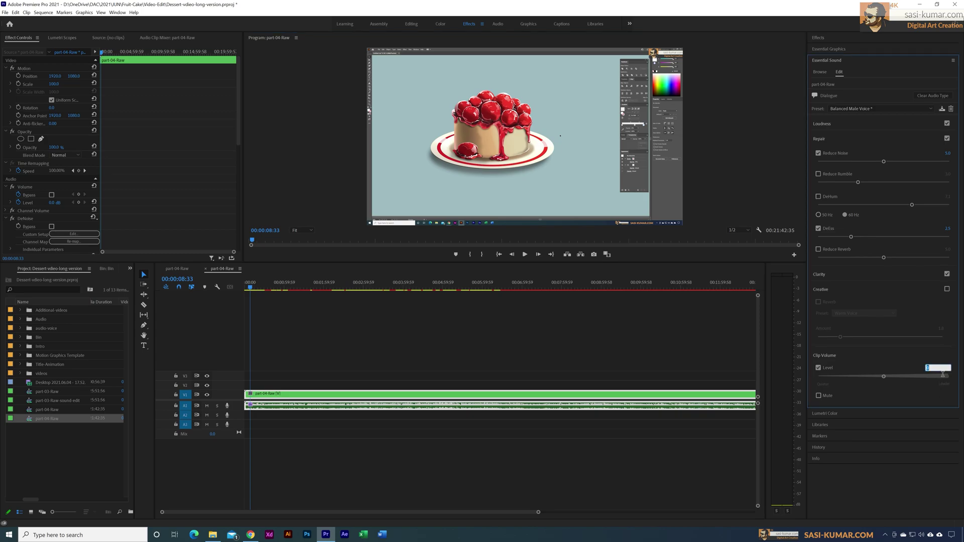
pyautogui.write('4')
pyautogui.press('Return')
pyautogui.click(525, 253)
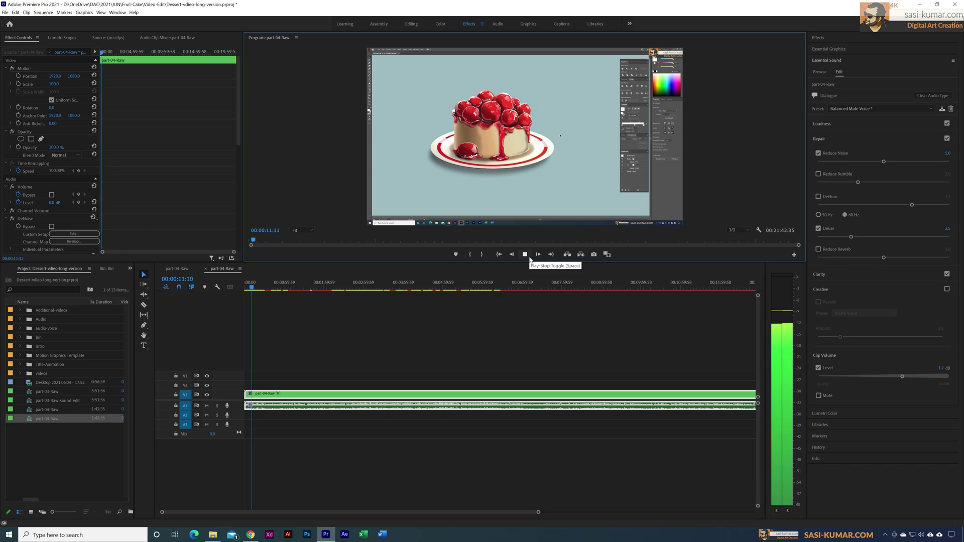
pyautogui.click(525, 254)
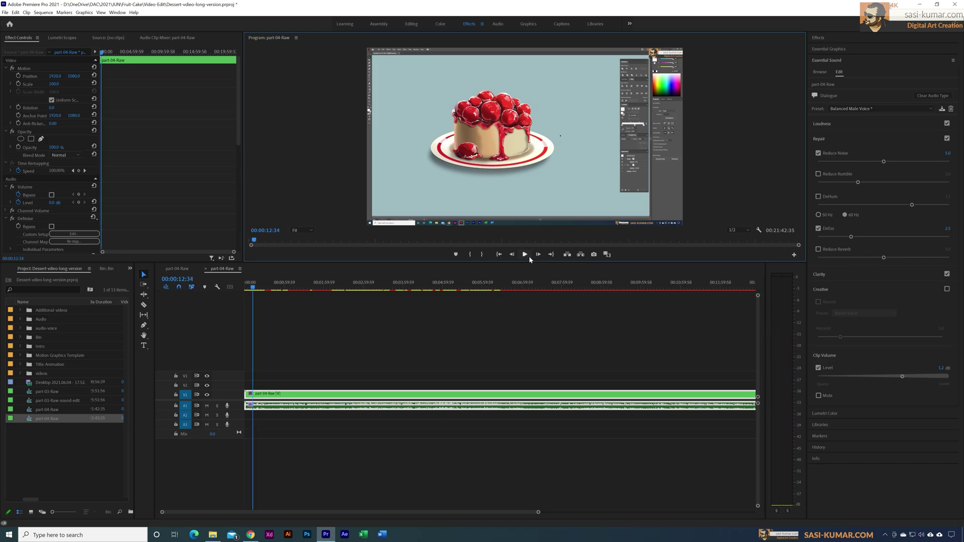